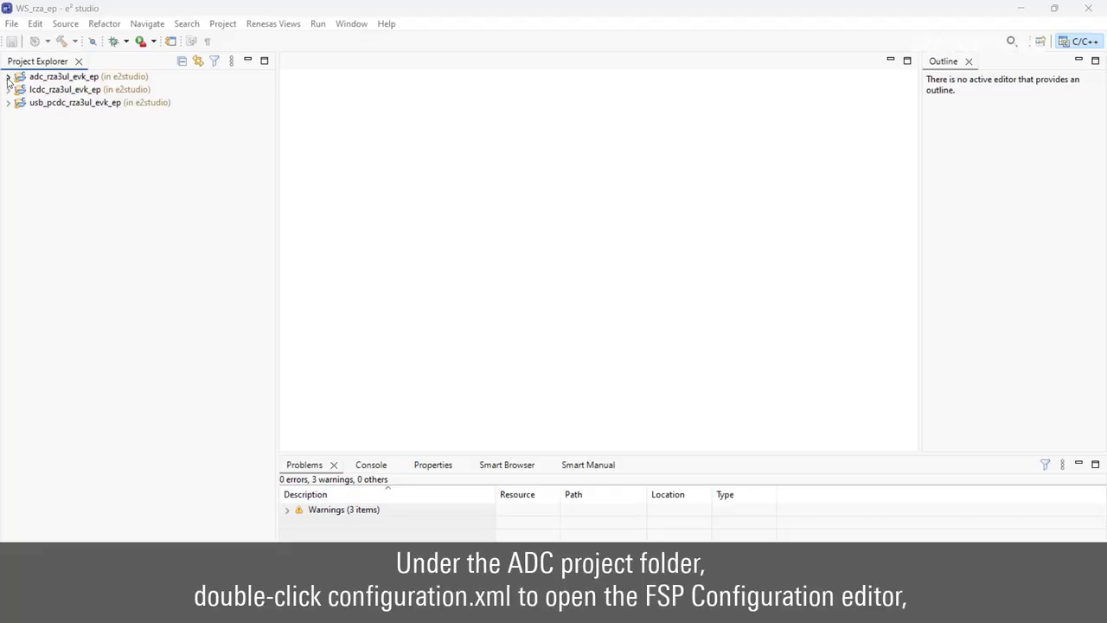
# Generate FSP content from adc_rza3ul_evk_ep's configuration.xml and build it with 0 errors and 0 warnings.
pyautogui.click(7, 78)
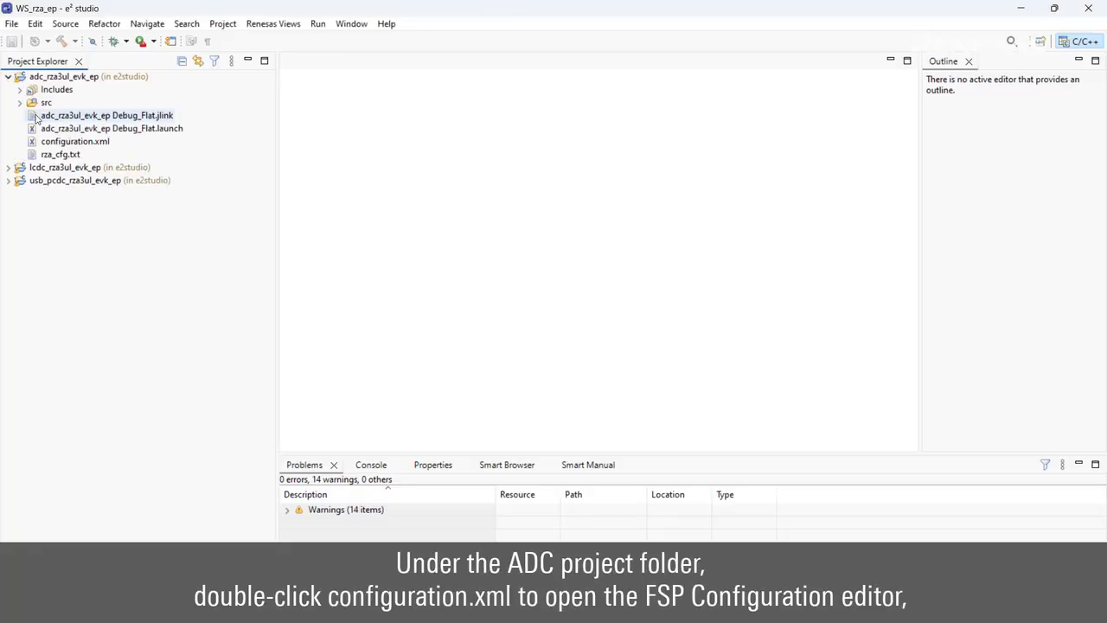
pyautogui.doubleClick(68, 142)
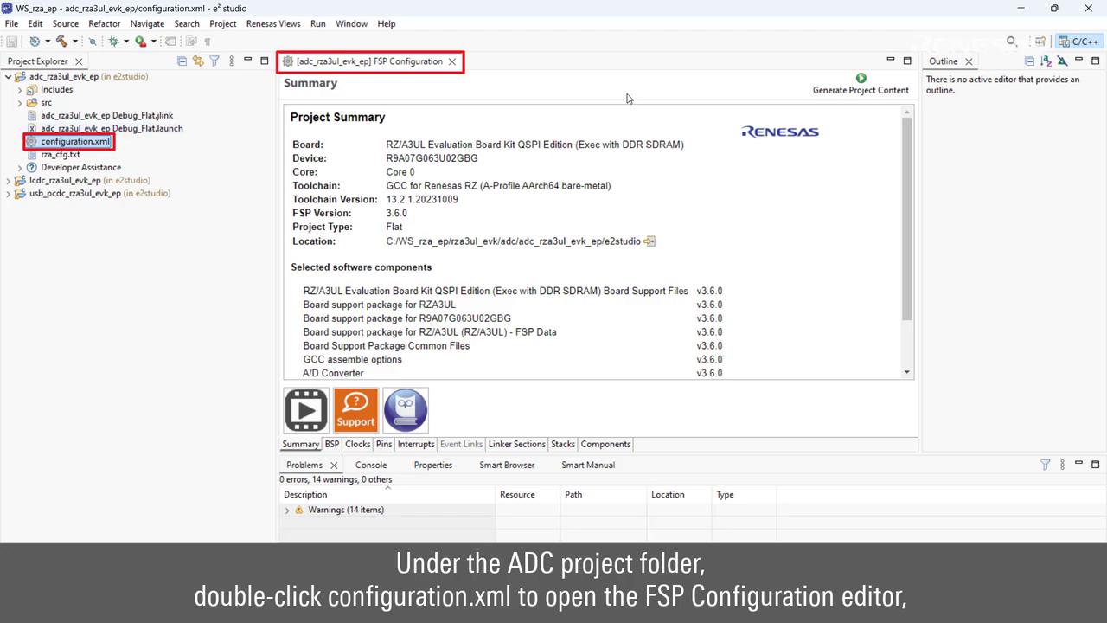
pyautogui.click(859, 87)
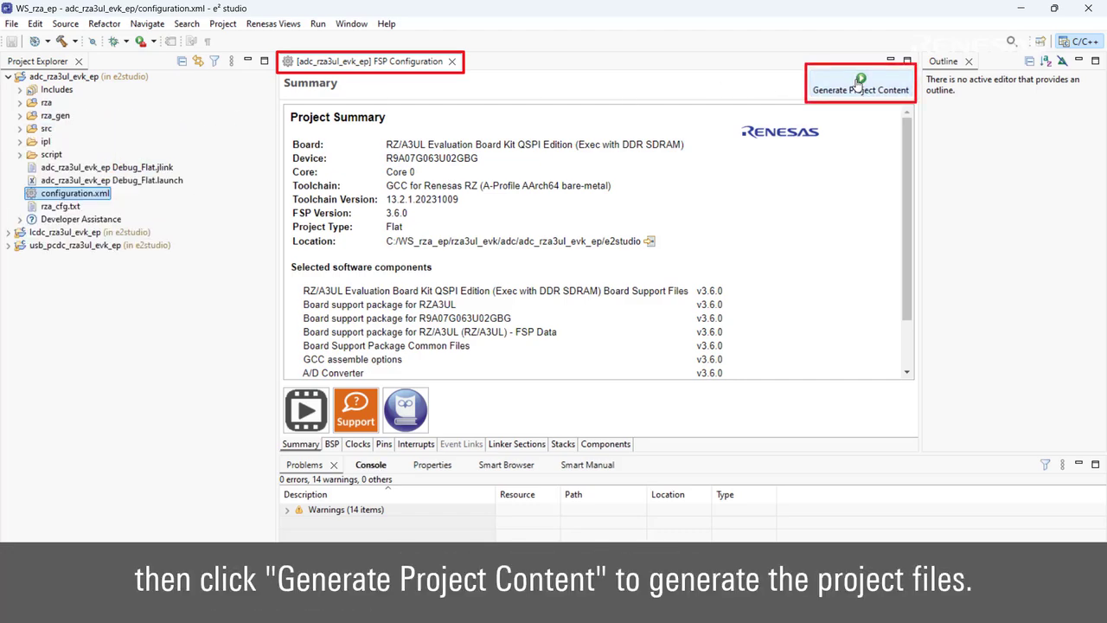
pyautogui.click(60, 42)
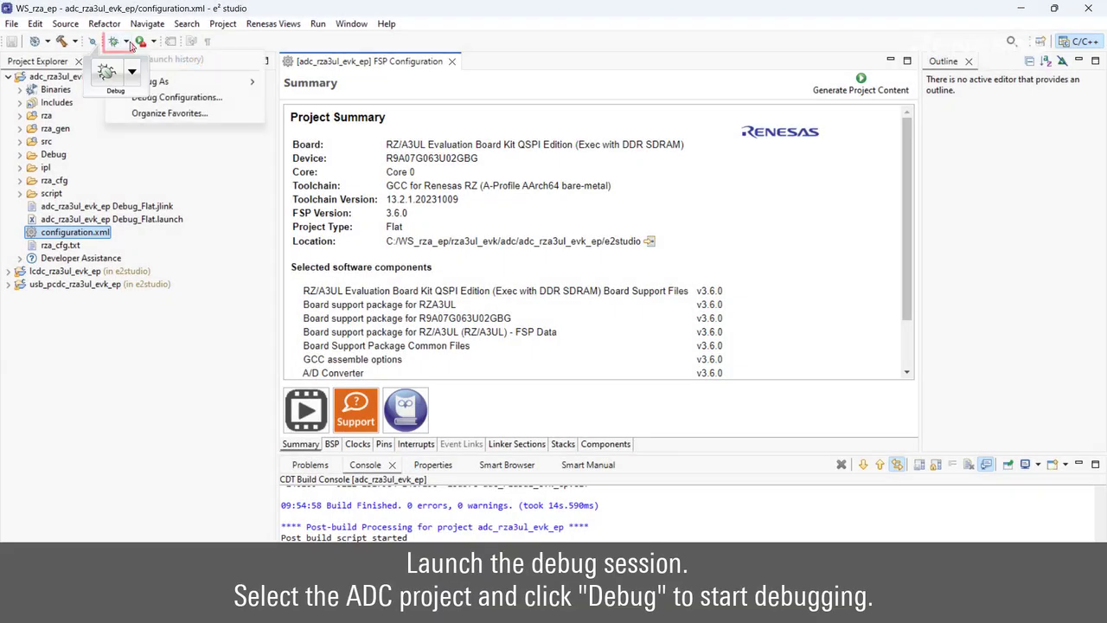
# Debug adc_rza3ul_evk_ep Debug_Flat and resume twice so the program runs past main().
pyautogui.click(173, 97)
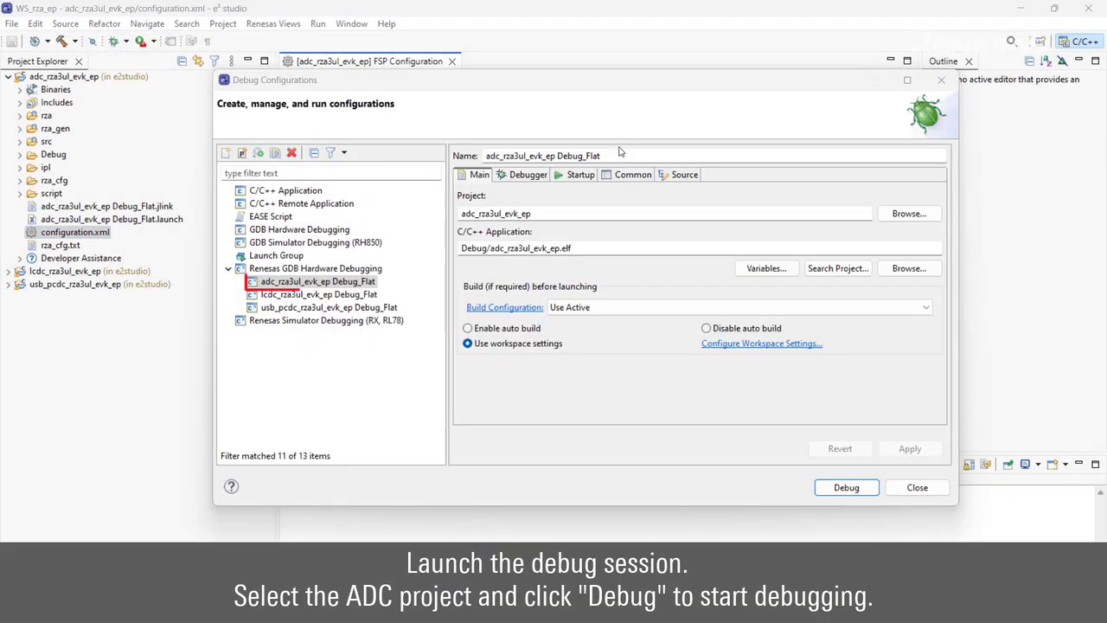
pyautogui.click(620, 157)
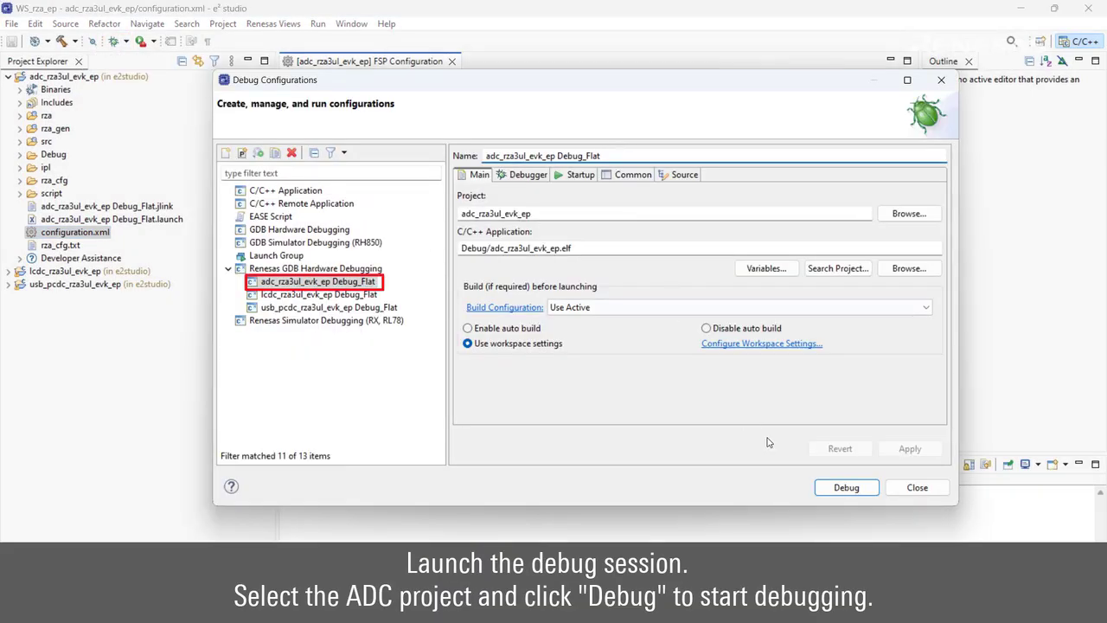
pyautogui.click(845, 488)
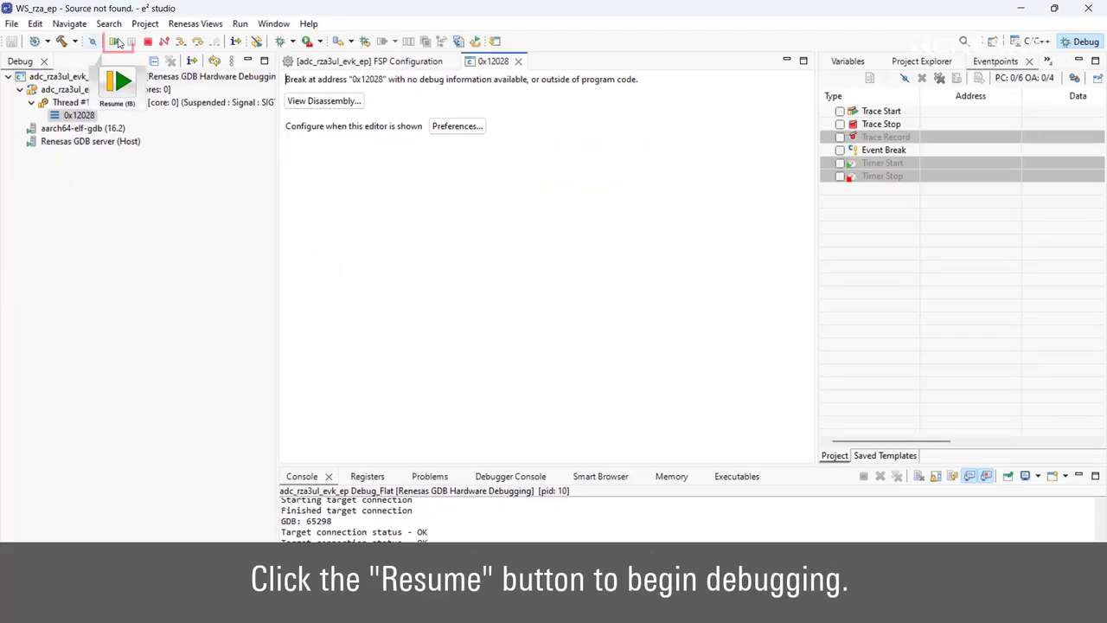
pyautogui.click(116, 42)
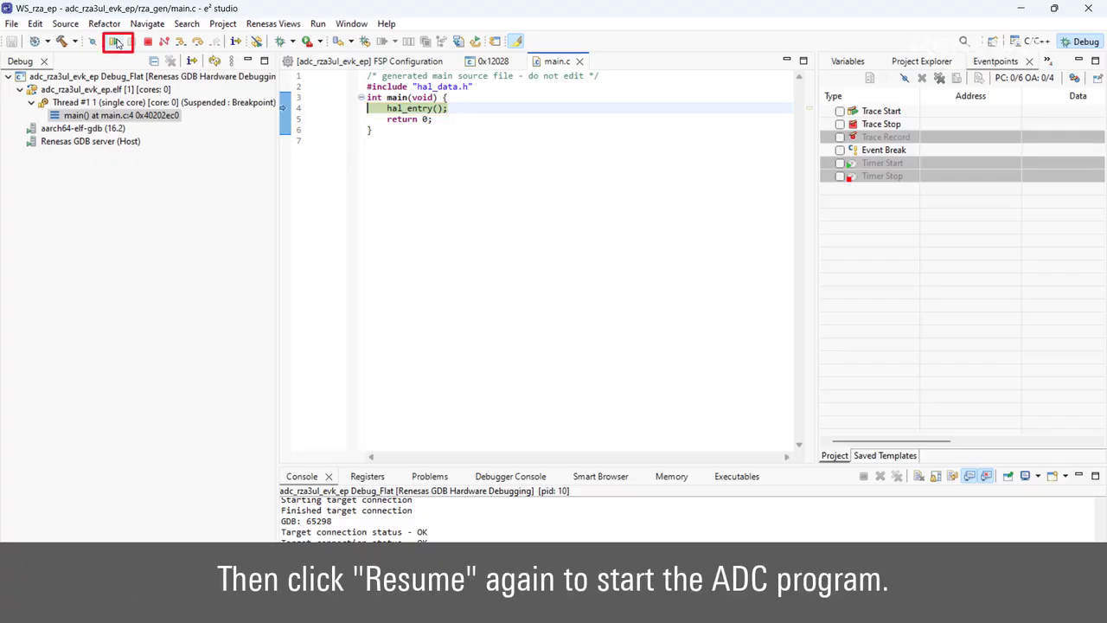
pyautogui.click(116, 43)
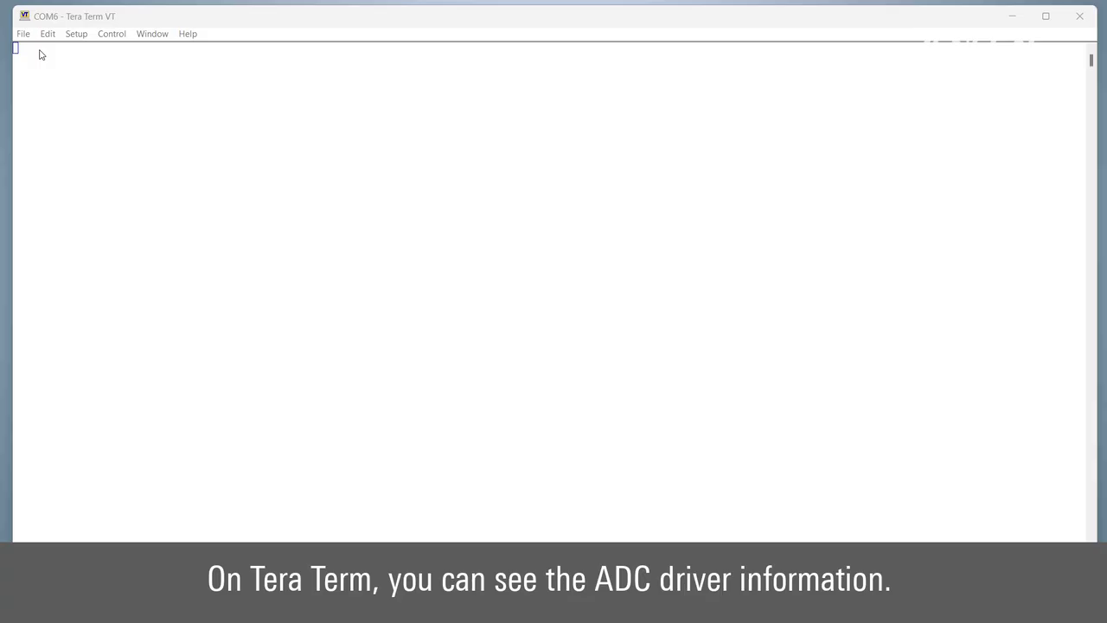
# Run four ADC scans in COM6 as readings fall from 4095 (3.30 V) to 1, then return to the menu.
pyautogui.press('1')
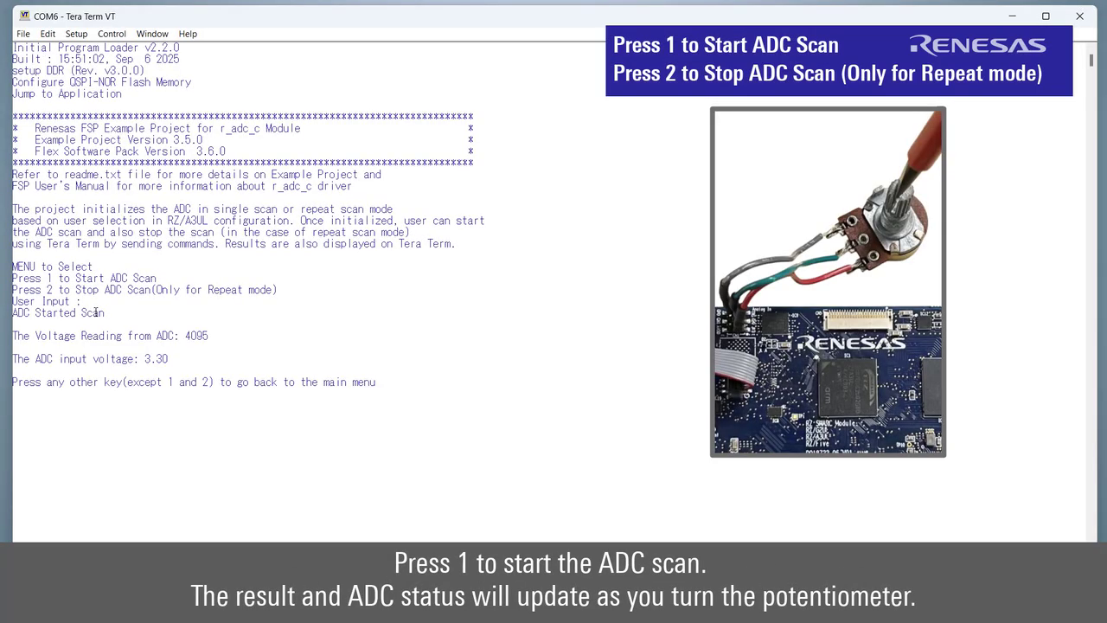
pyautogui.press('1')
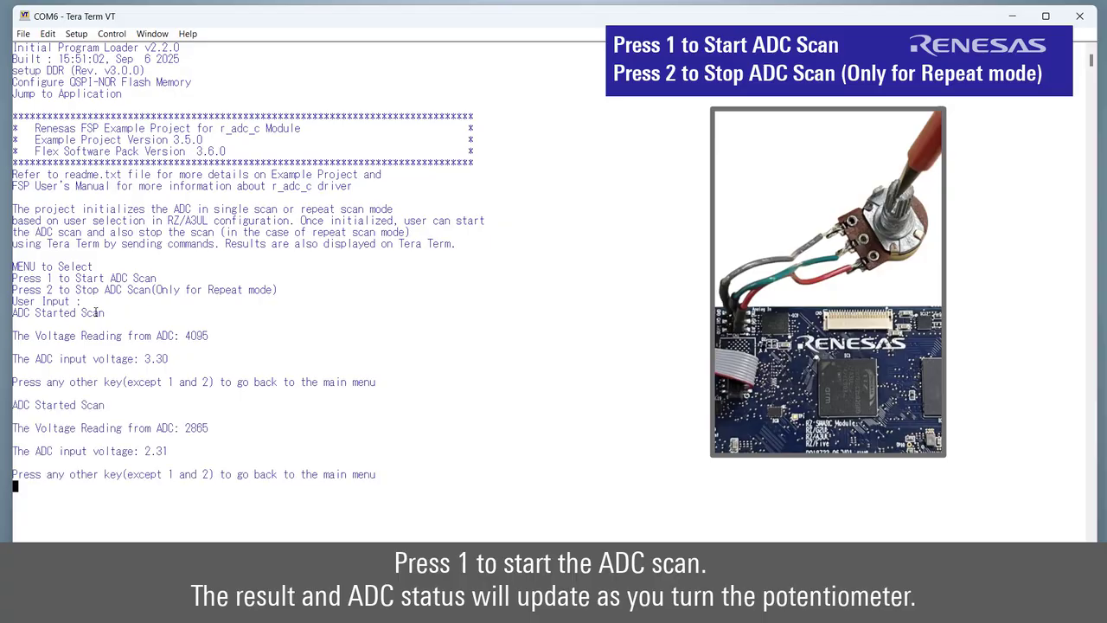
pyautogui.press('1')
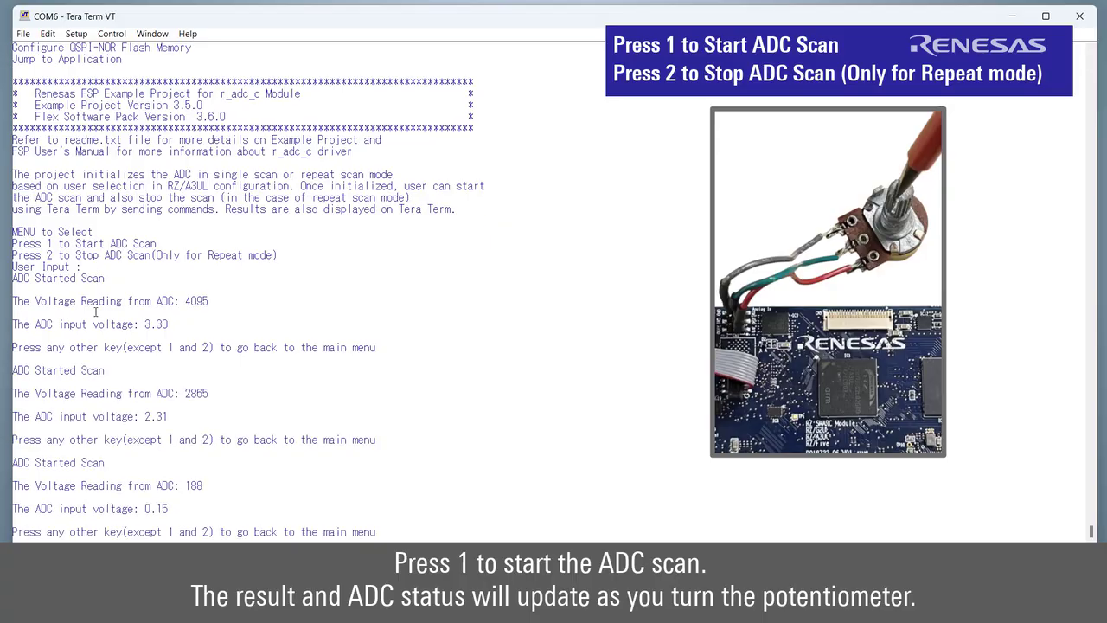
pyautogui.press('1')
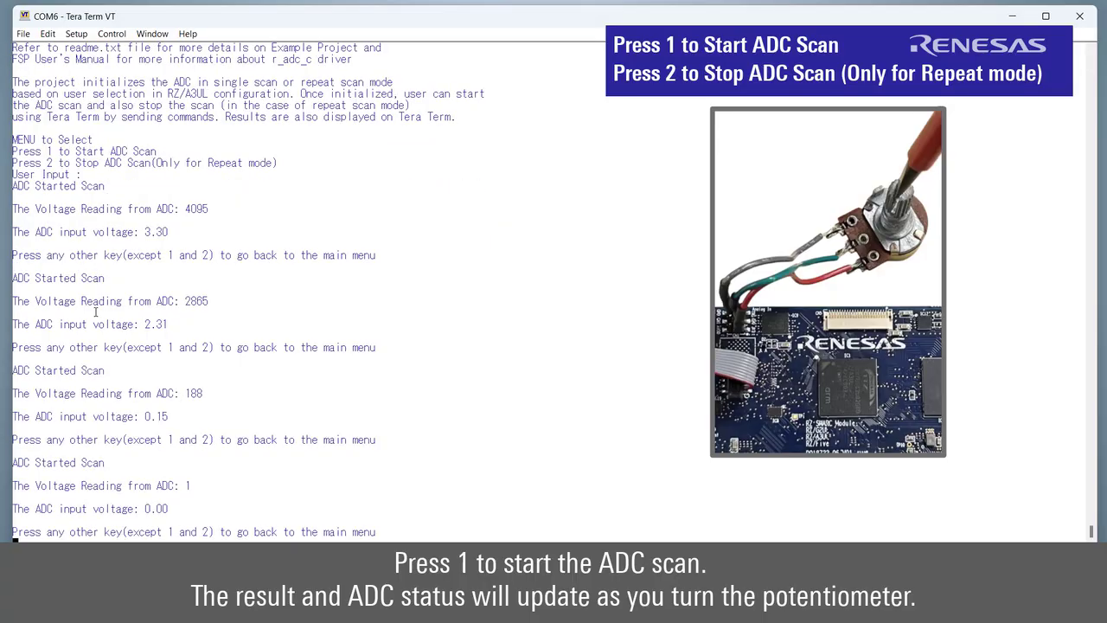
pyautogui.press('Return')
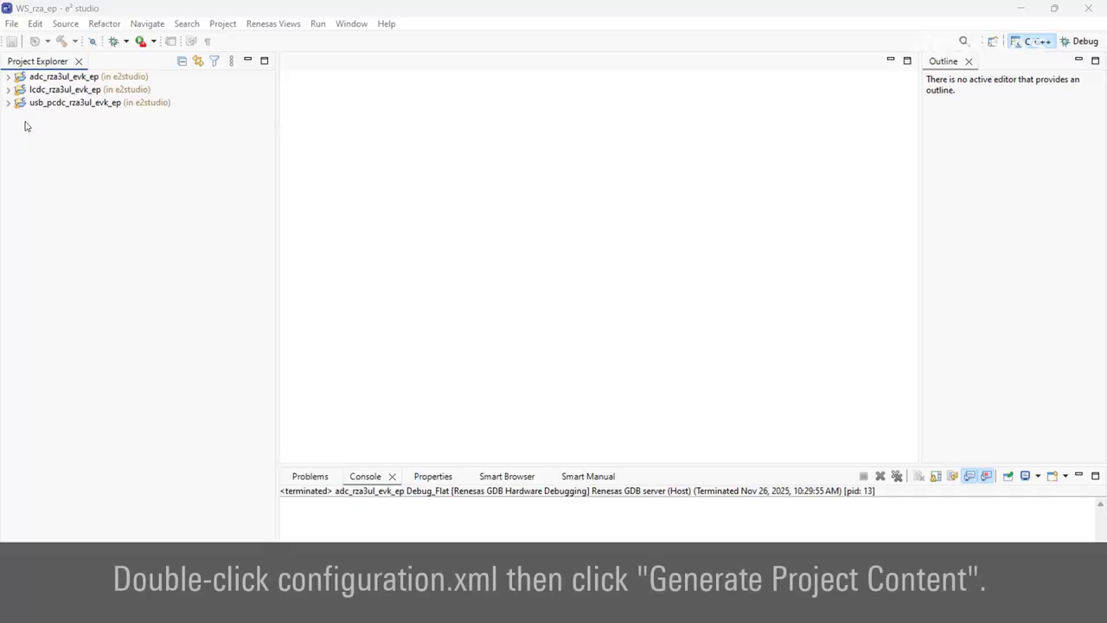
# Generate FSP content from usb_pcdc_rza3ul_evk_ep's configuration.xml.
pyautogui.click(8, 102)
pyautogui.doubleClick(73, 141)
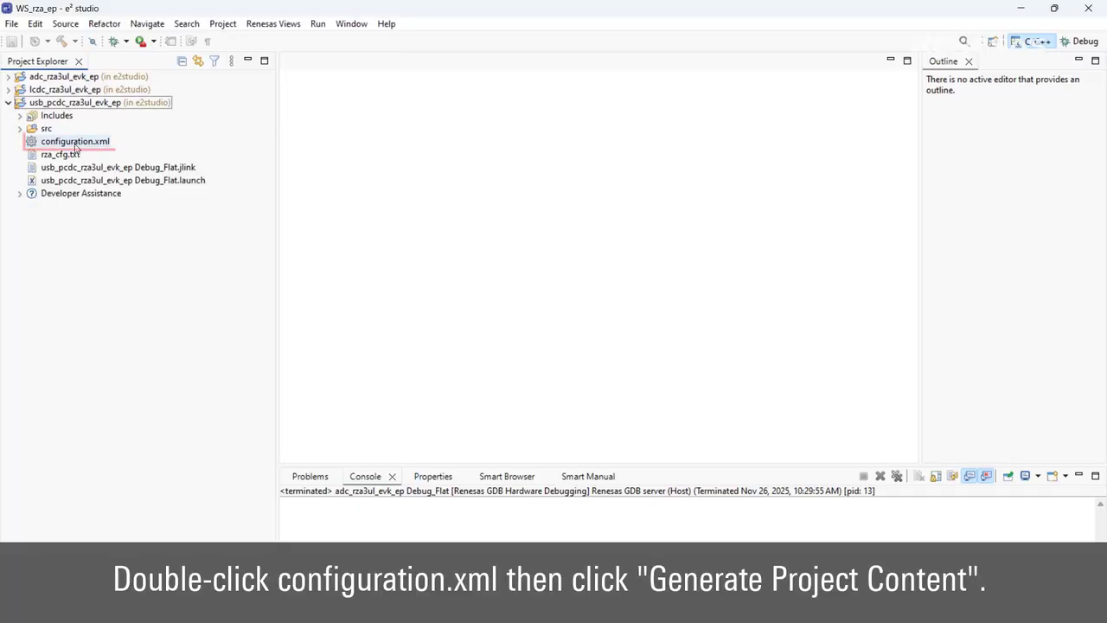
pyautogui.click(868, 87)
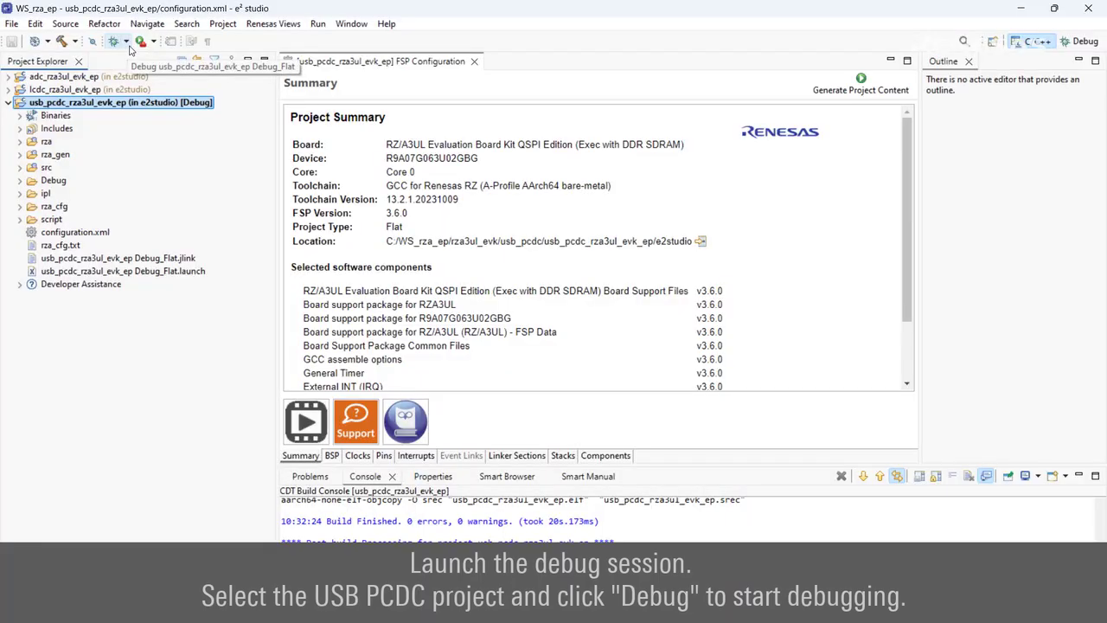
# Debug usb_pcdc_rza3ul_evk_ep Debug_Flat and resume twice so the program runs freely.
pyautogui.click(126, 41)
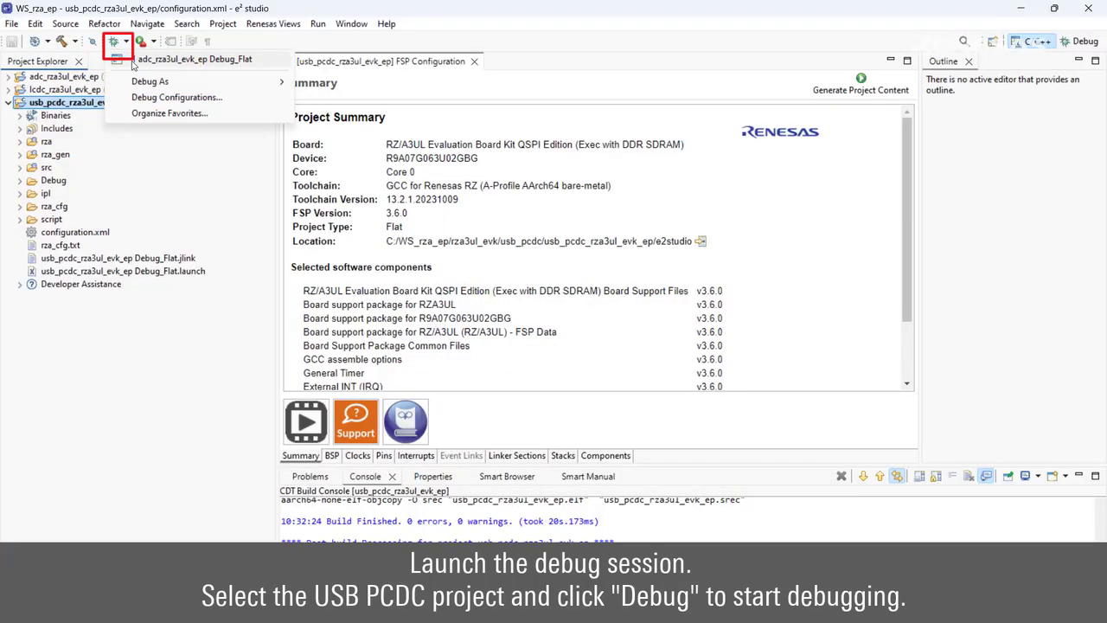
pyautogui.click(147, 94)
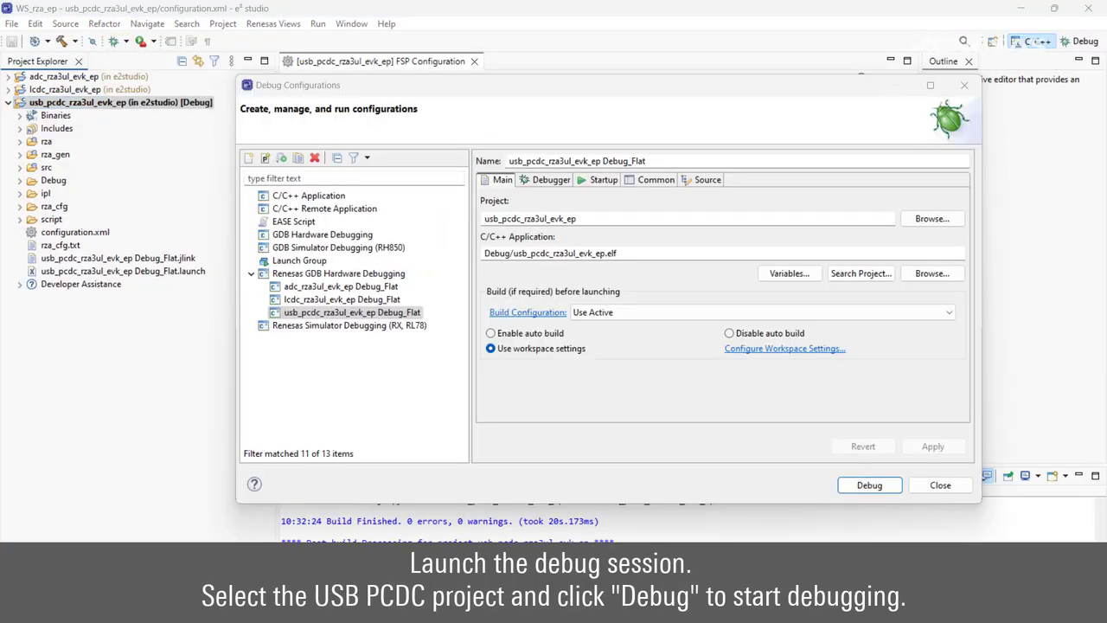
pyautogui.click(869, 485)
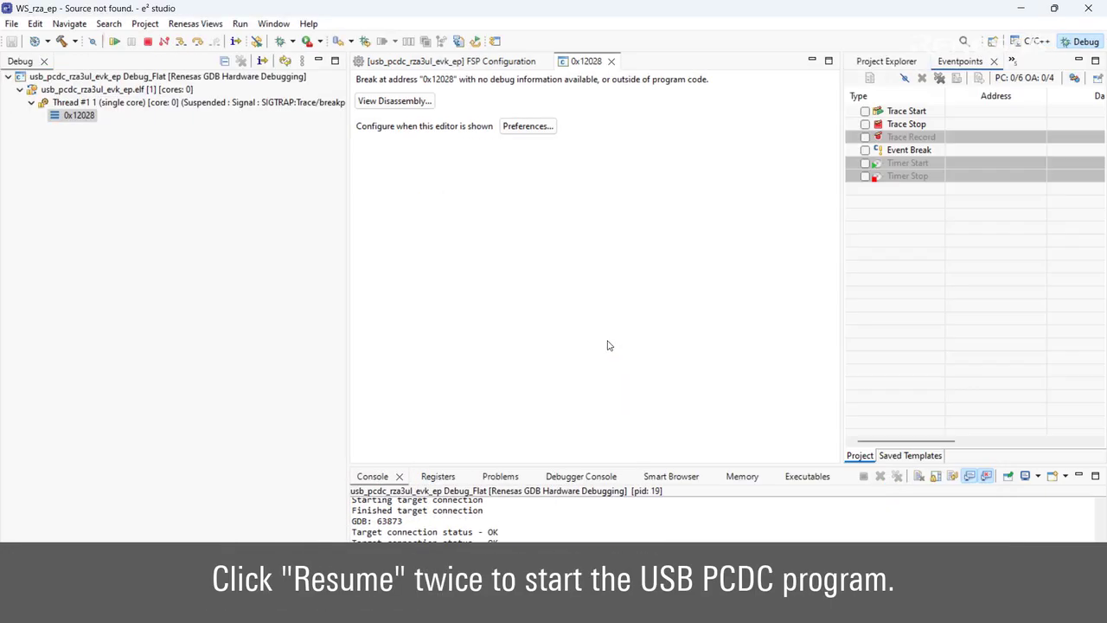
pyautogui.click(115, 42)
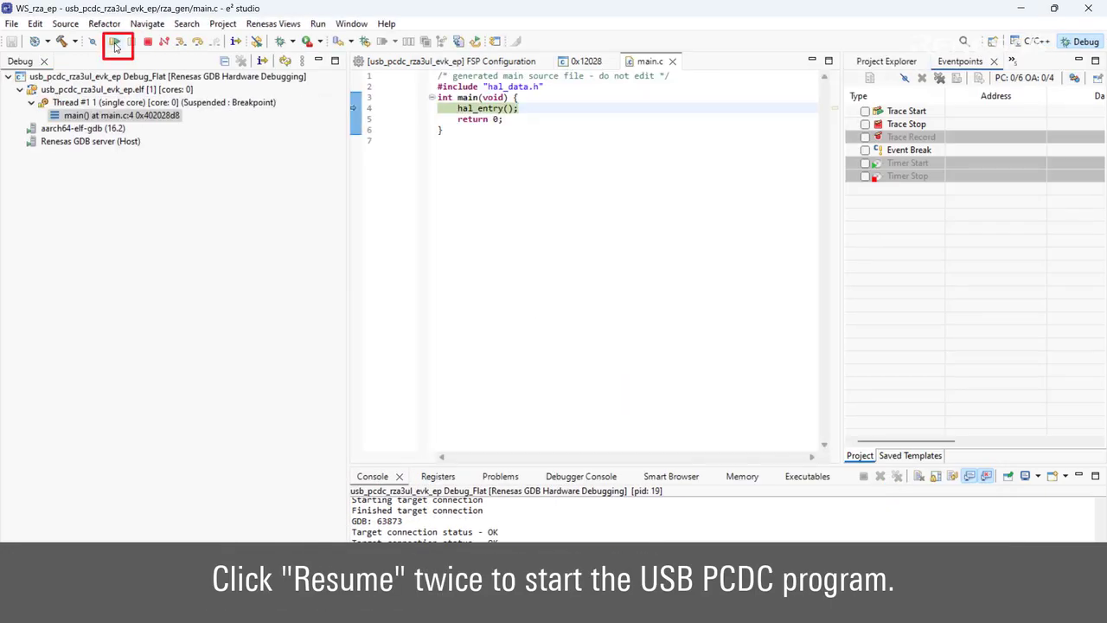
pyautogui.click(115, 42)
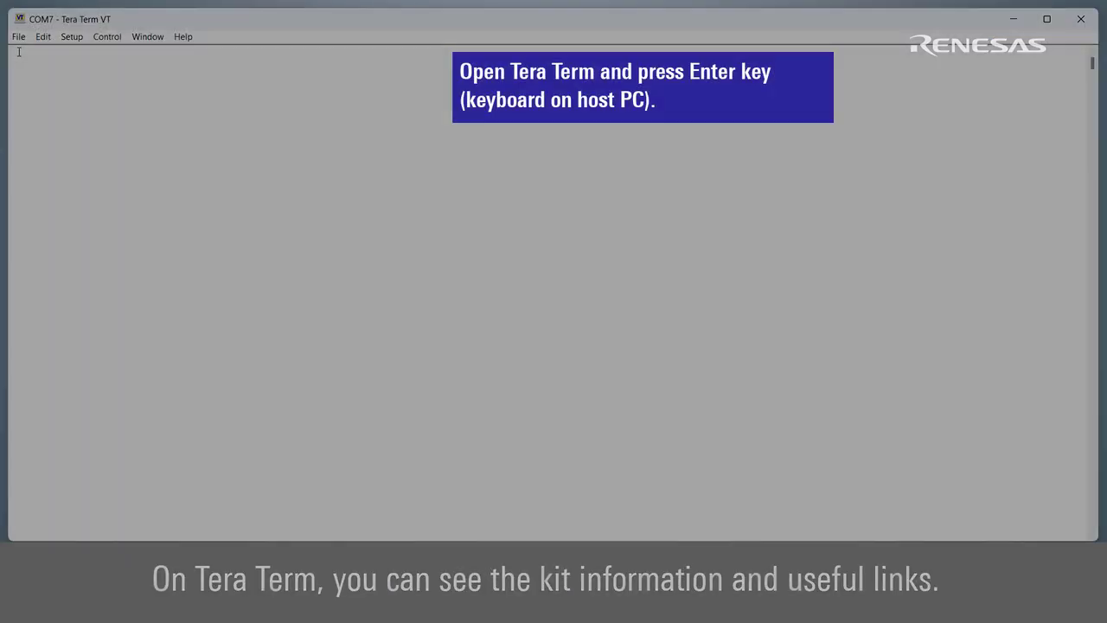
# In the COM7 terminal, show the welcome text, kit information (option 1) and next-steps links (option 2).
pyautogui.press('Return')
pyautogui.press('1')
pyautogui.press('2')
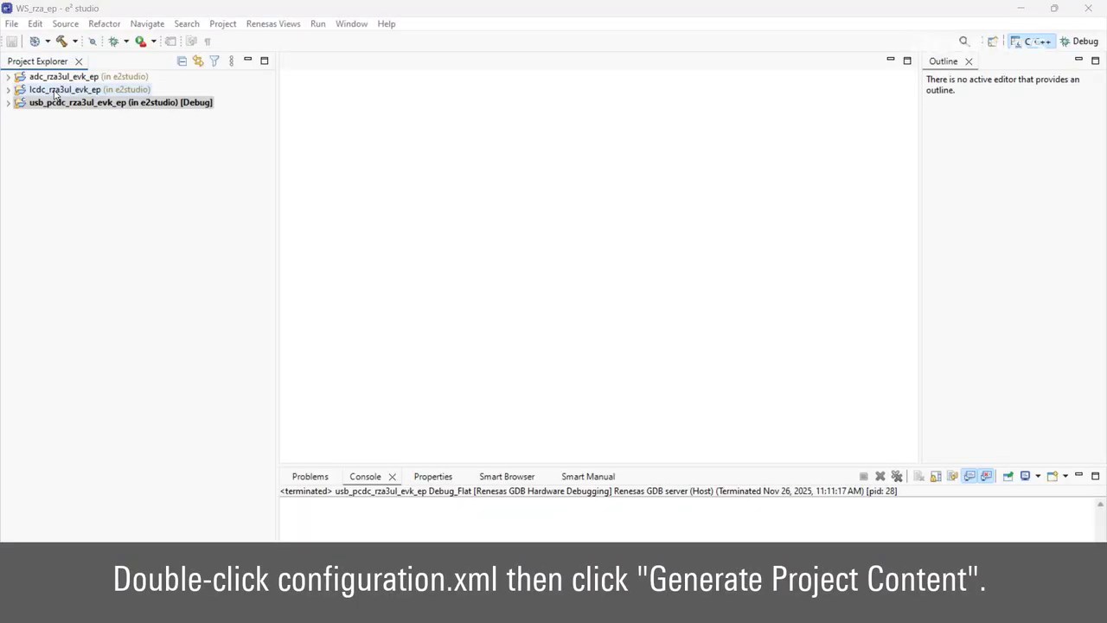
# Generate FSP content from lcdc_rza3ul_evk_ep's configuration.xml and start the project build.
pyautogui.click(54, 90)
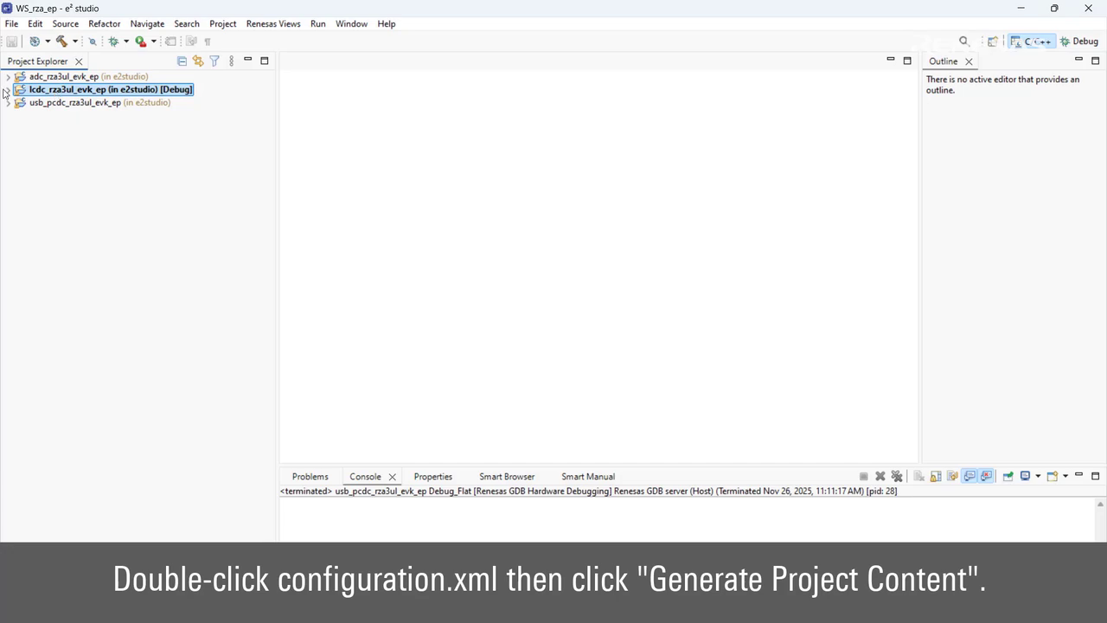
pyautogui.click(8, 90)
pyautogui.doubleClick(75, 128)
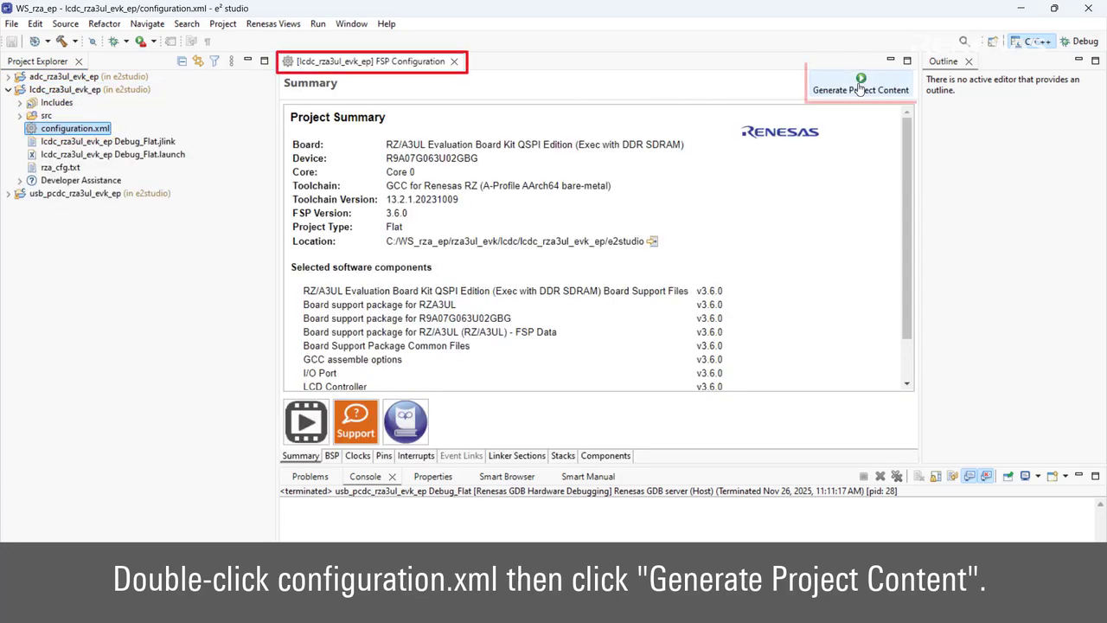
pyautogui.click(861, 90)
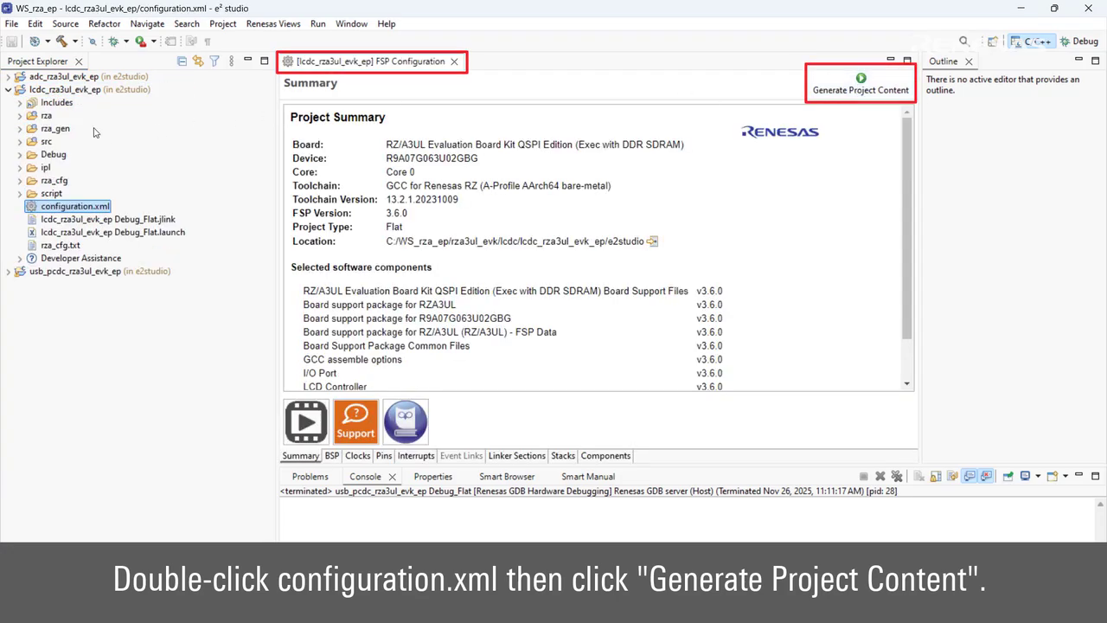
pyautogui.click(54, 90)
pyautogui.click(61, 42)
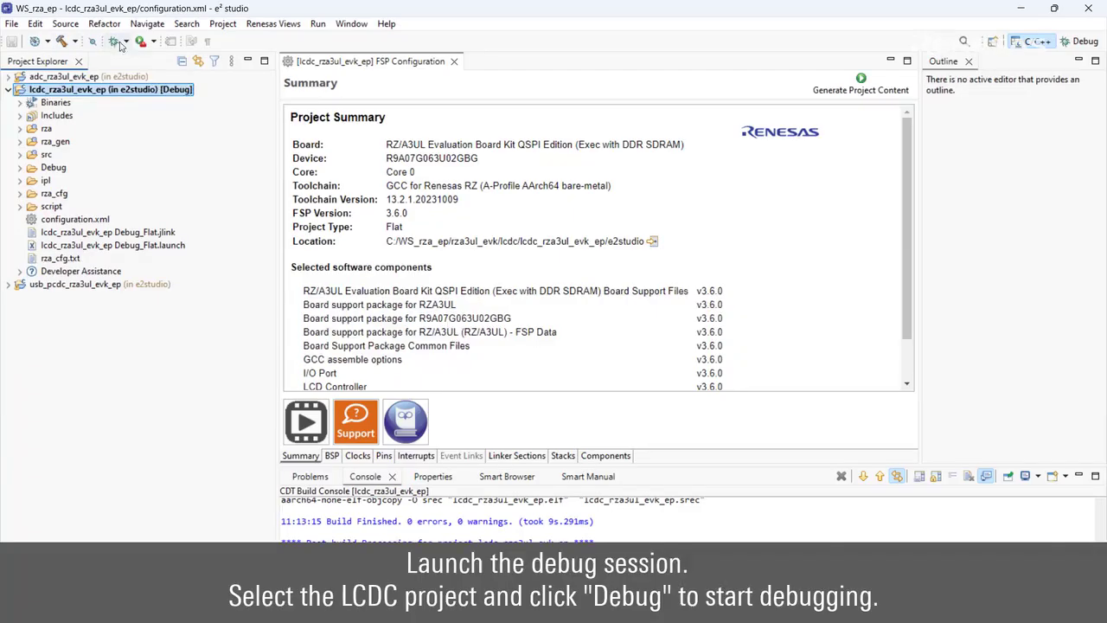
# Debug lcdc_rza3ul_evk_ep Debug_Flat, accept the Debug perspective, and resume twice to run freely.
pyautogui.click(125, 40)
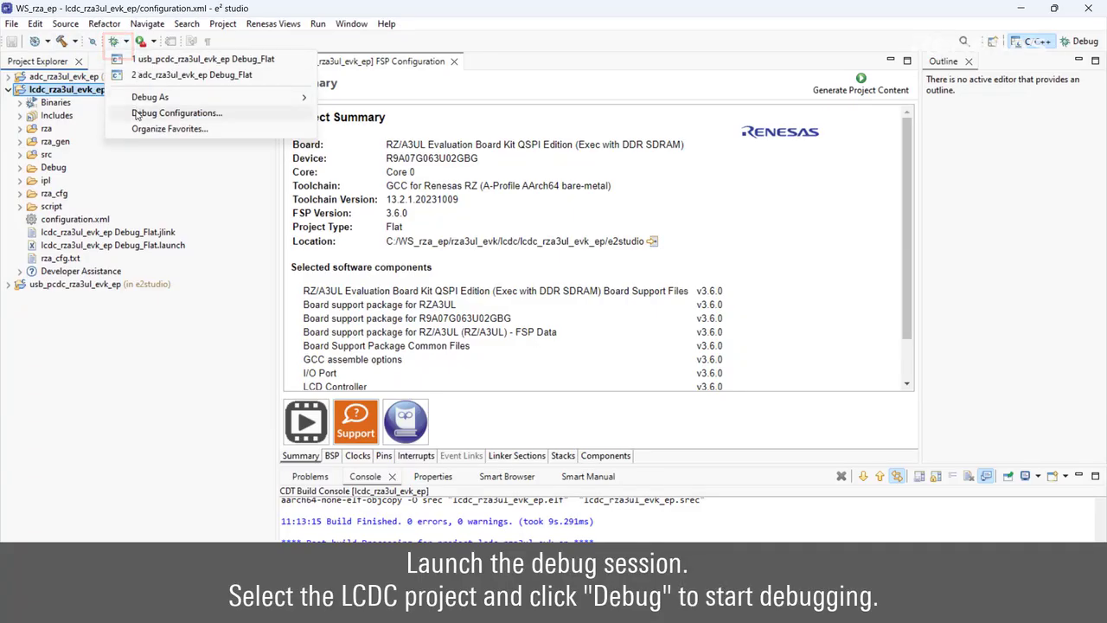
pyautogui.click(173, 113)
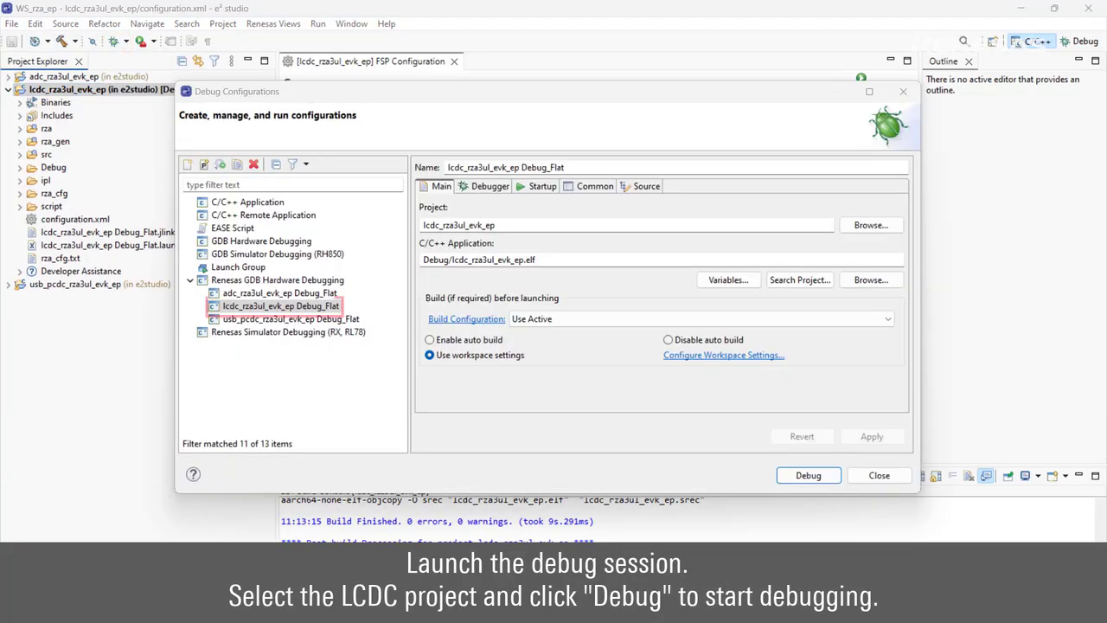
pyautogui.click(806, 476)
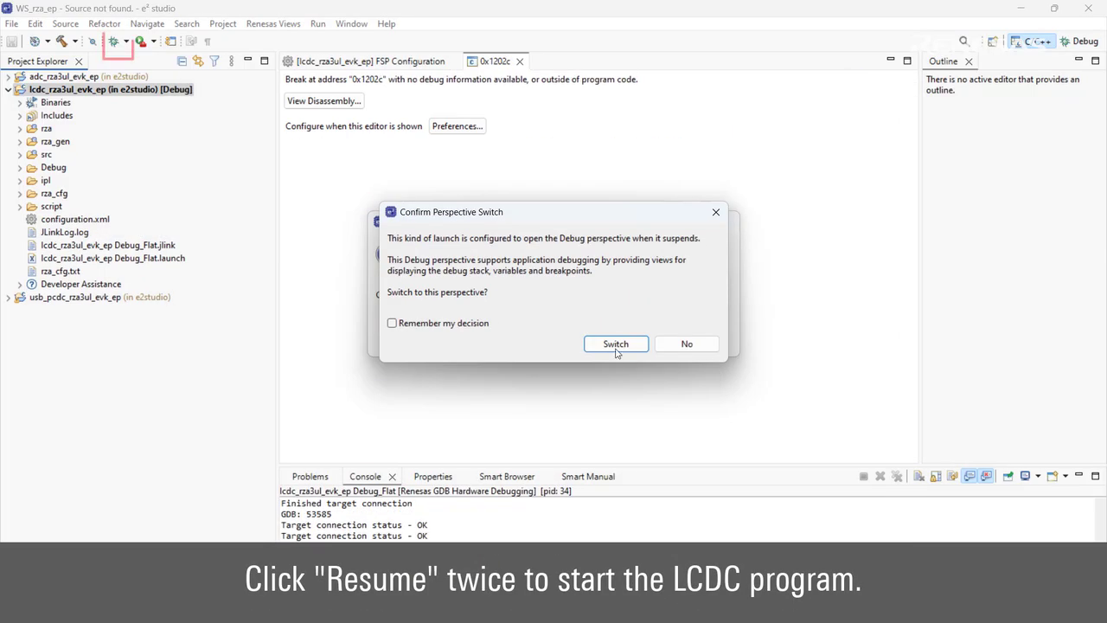
pyautogui.click(616, 344)
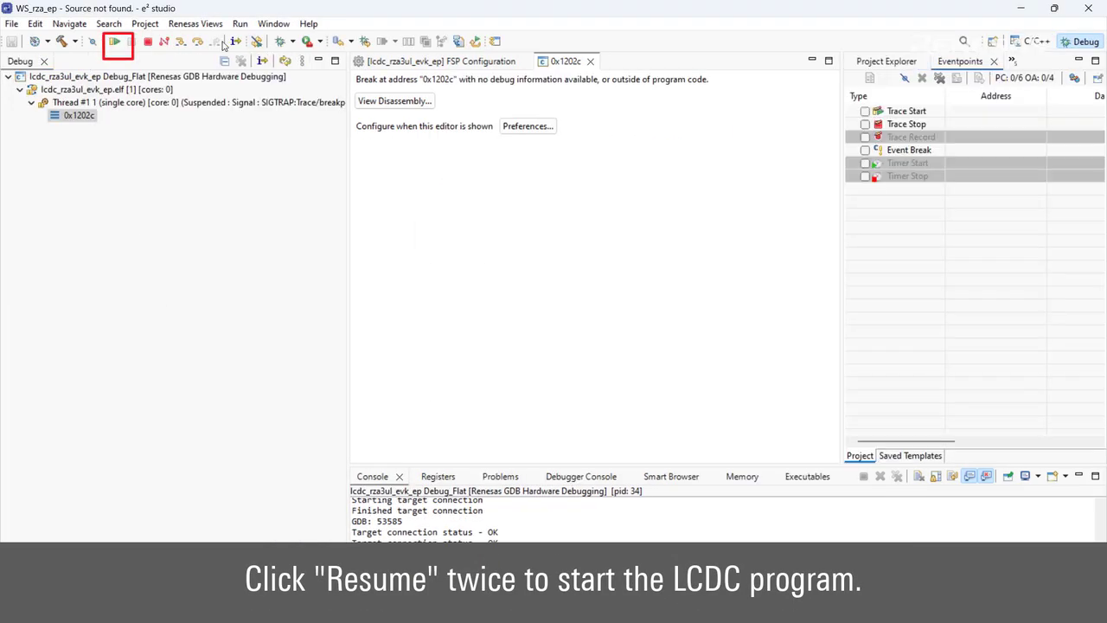
pyautogui.click(116, 42)
pyautogui.click(116, 43)
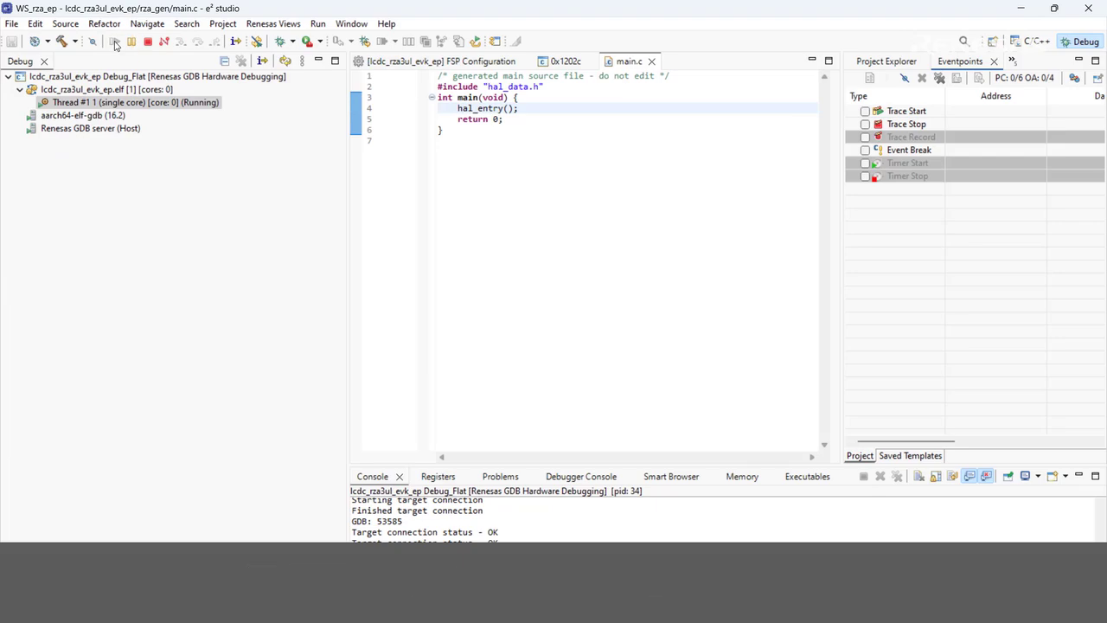